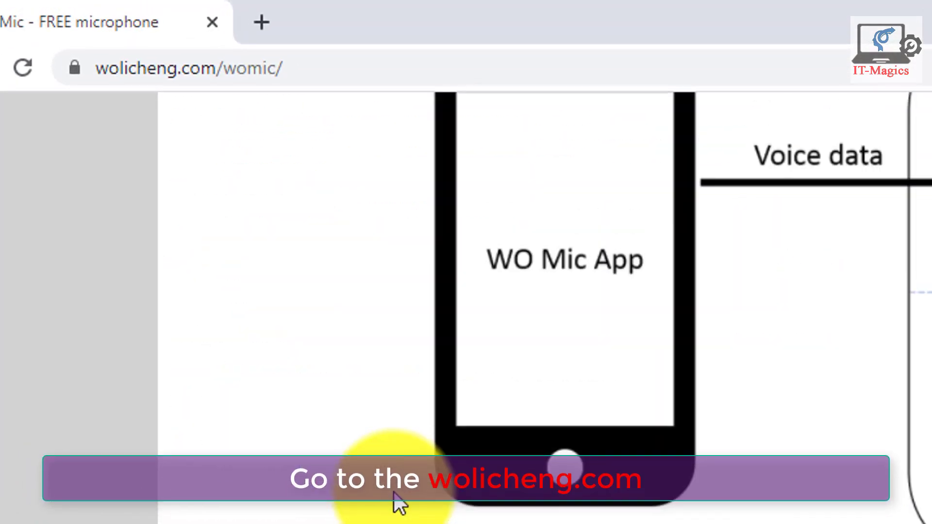
Step: Open wolicheng.com/womic and scroll to the Windows client 4.6 download section
scroll(399, 504, up, 5)
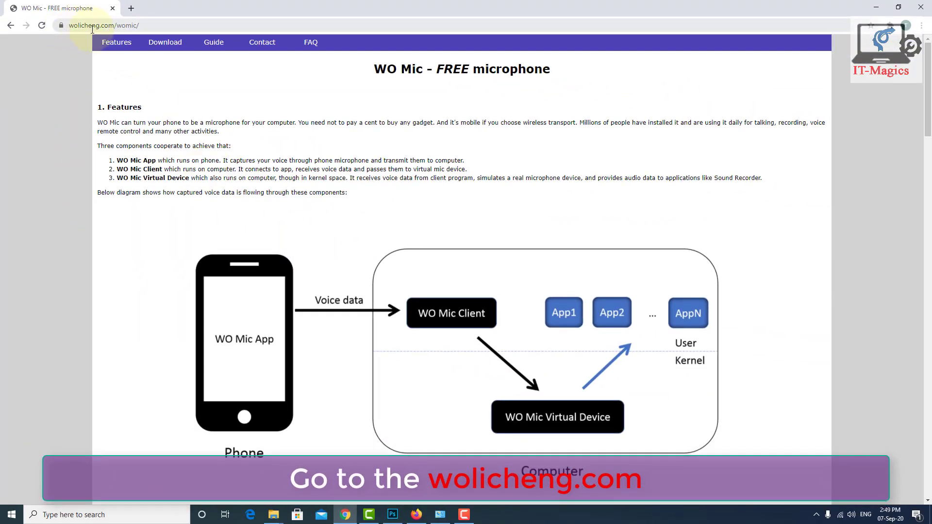
drag(113, 25, 62, 27)
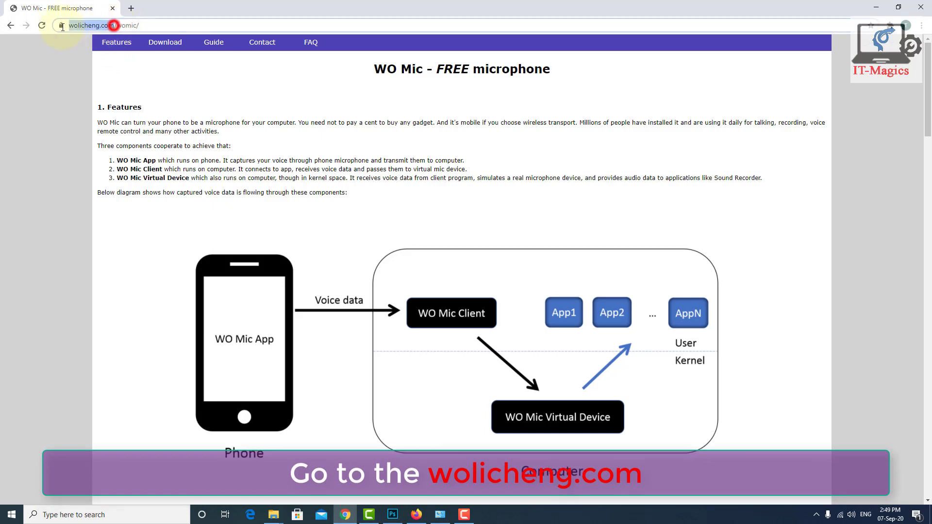
click(56, 58)
scroll(306, 189, down, 3)
scroll(306, 190, up, 3)
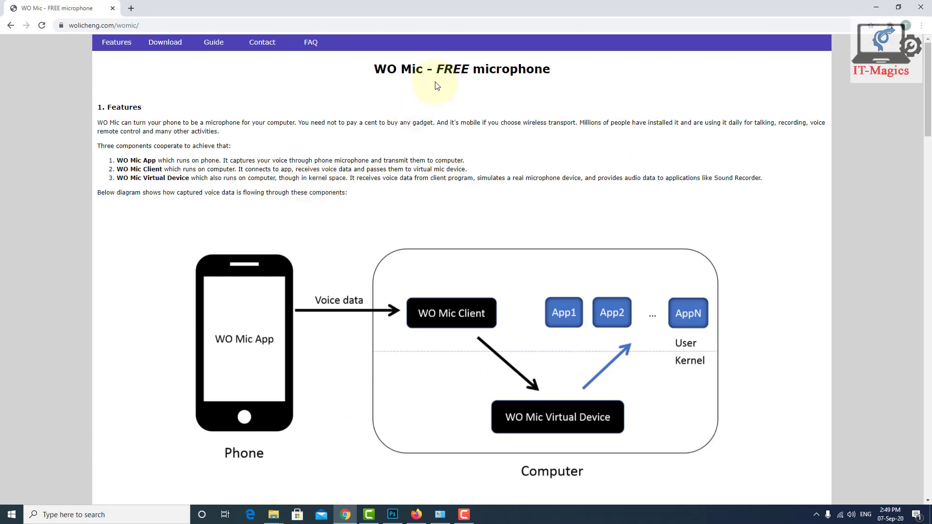
scroll(250, 316, down, 7)
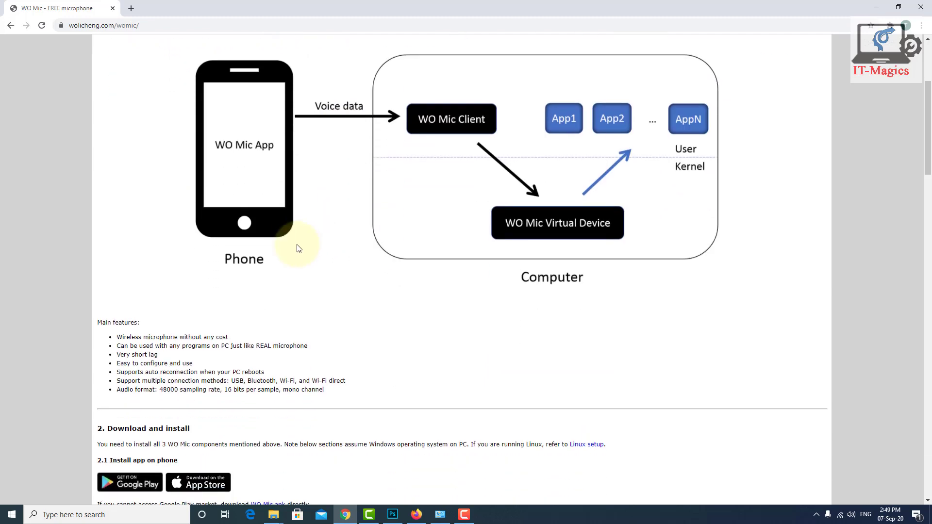
scroll(271, 242, down, 3)
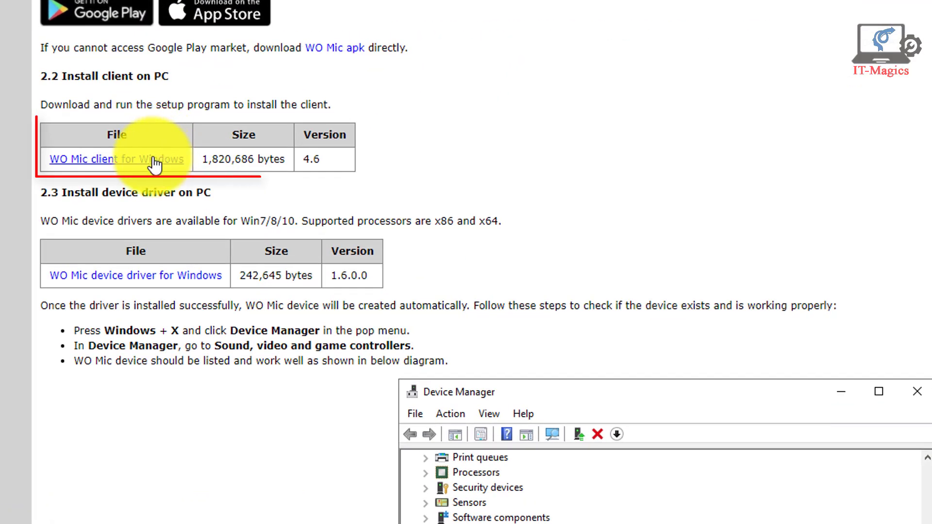
Step: Download 'WO Mic client for Windows' and open the setup file from the download shelf
click(154, 164)
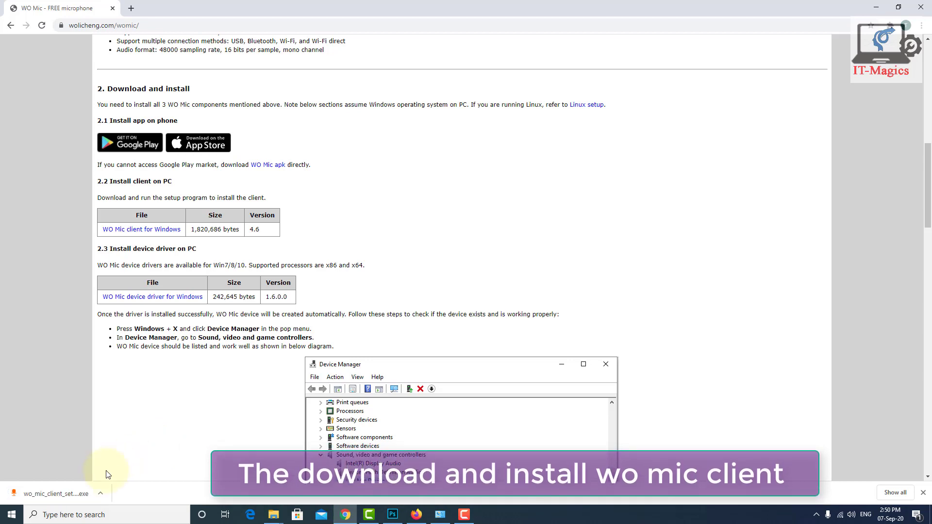
click(100, 491)
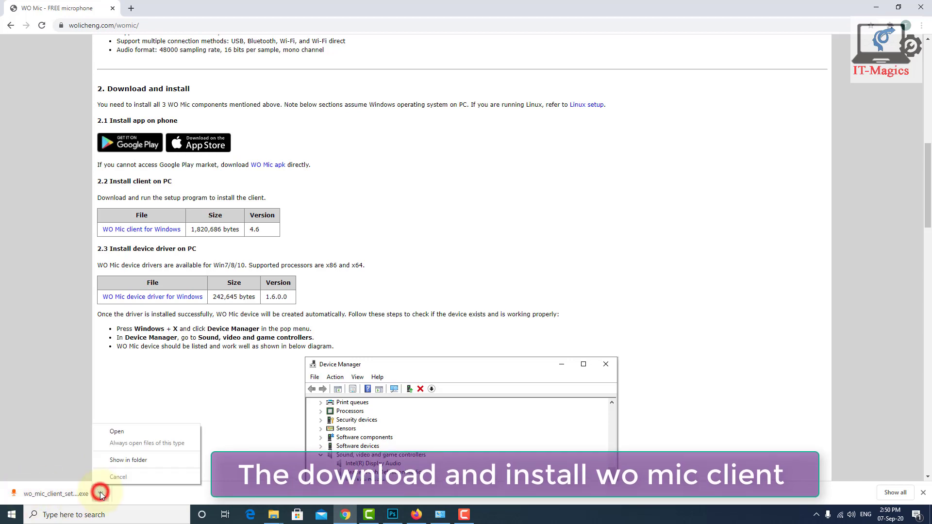
click(124, 432)
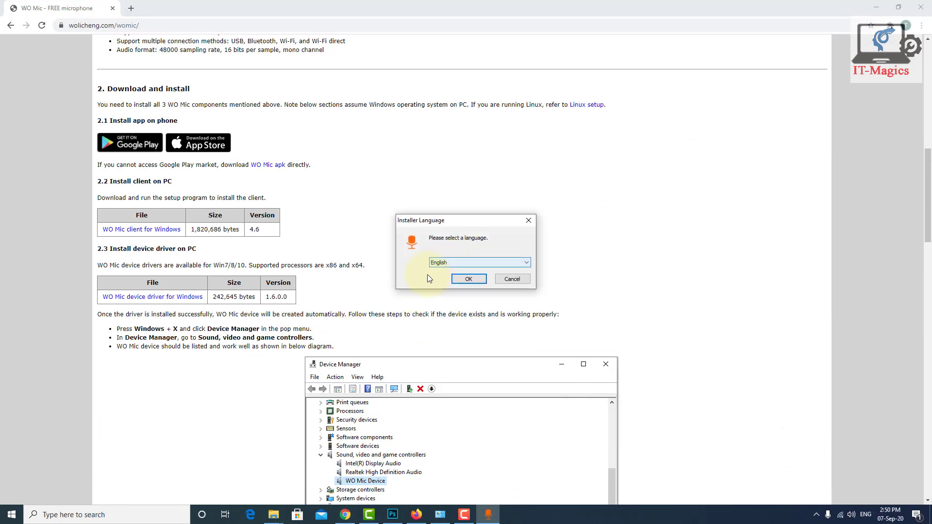
Step: Install WO Mic Client in English with default components and destination folder
click(469, 280)
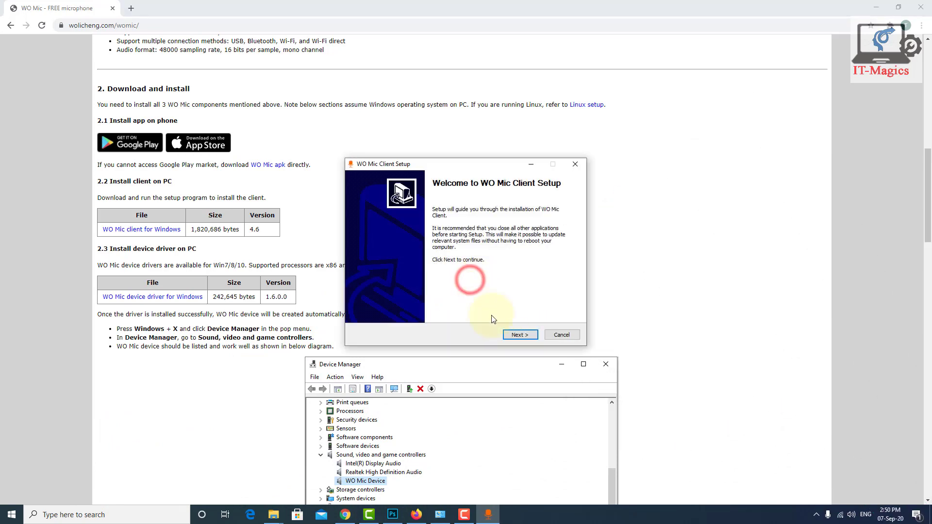
click(519, 335)
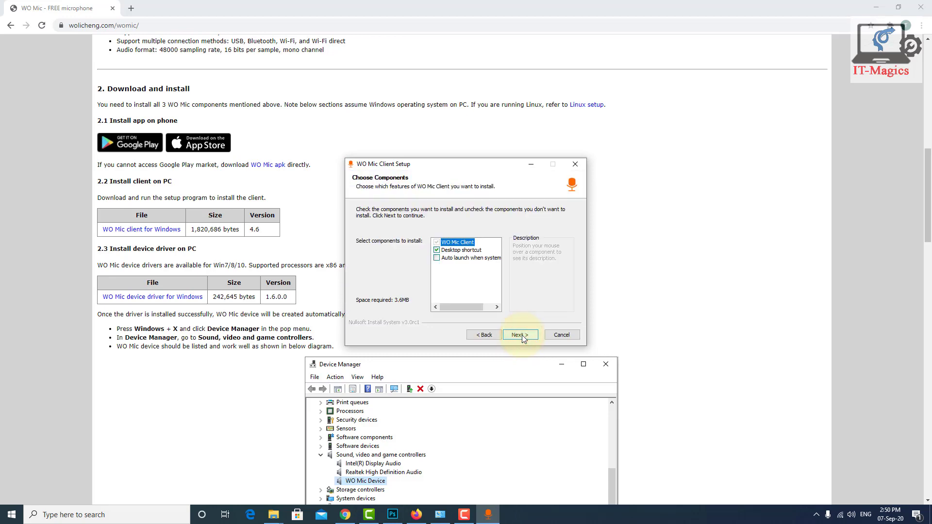
click(522, 335)
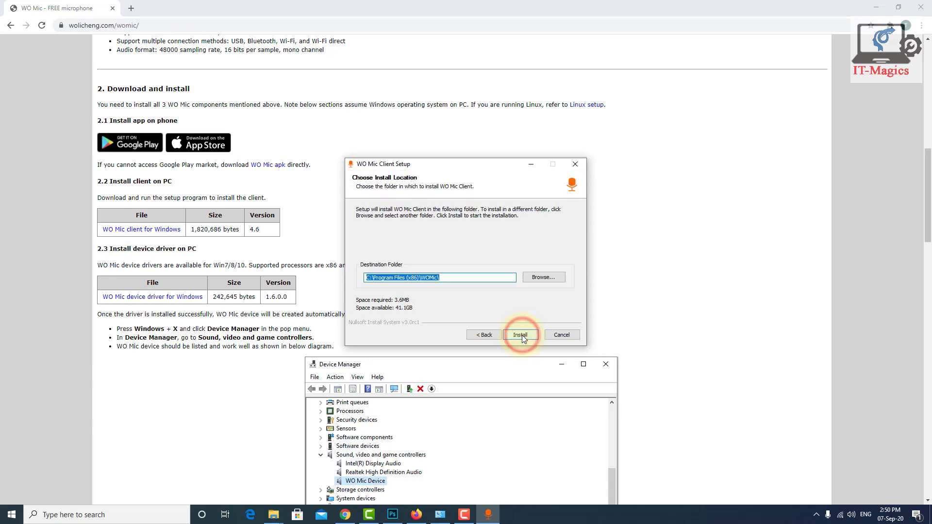
click(525, 336)
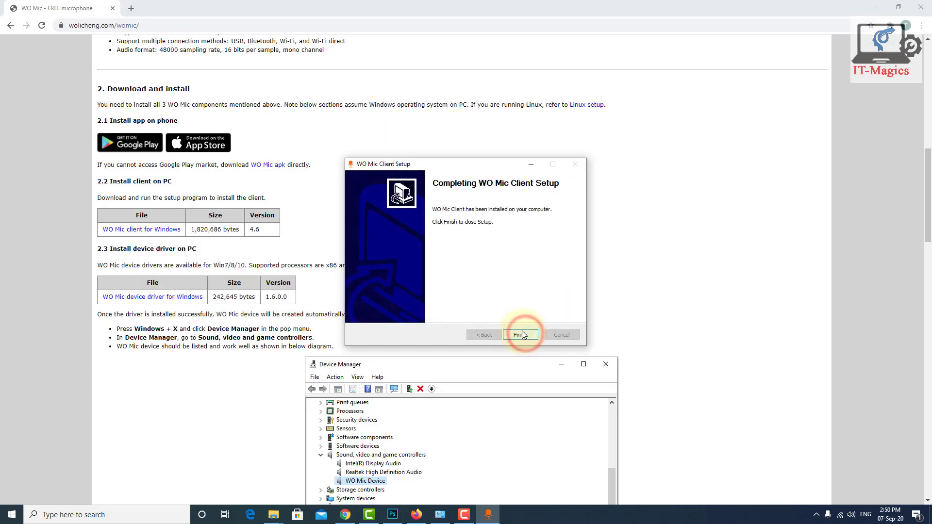
click(521, 336)
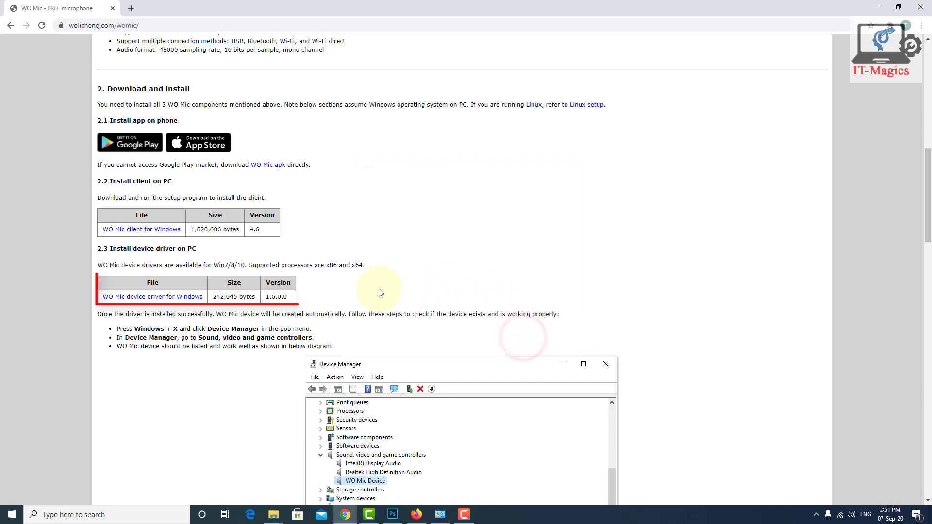
Step: Download 'WO Mic device driver for Windows' and open womic_driver_setup (1).exe from the shelf
click(169, 299)
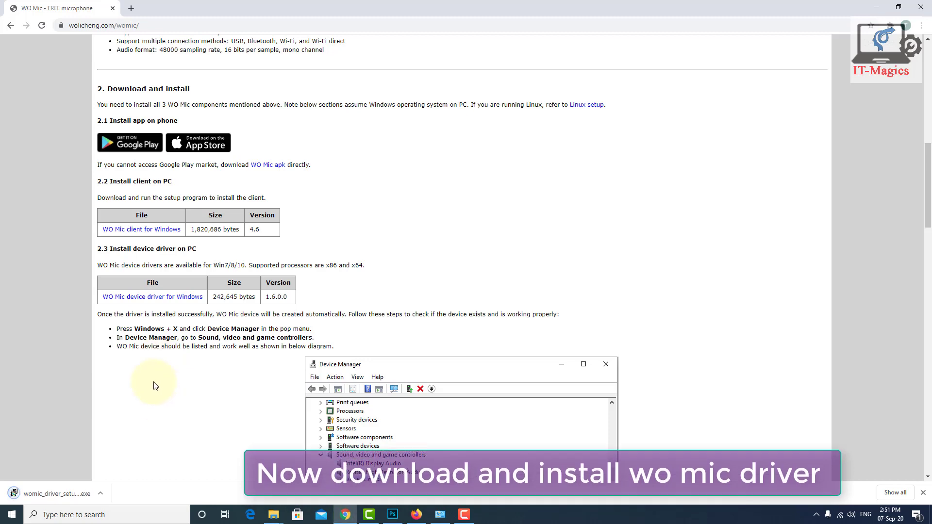
scroll(155, 386, down, 6)
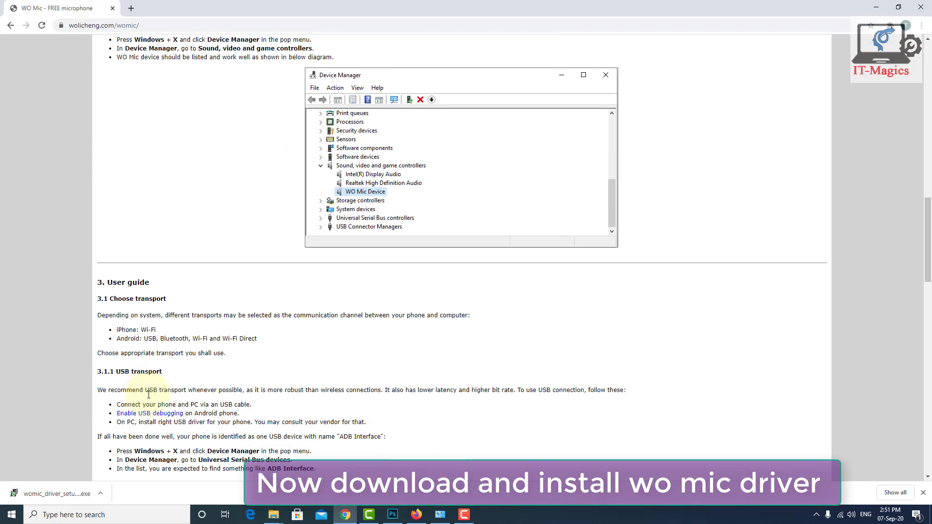
scroll(148, 394, up, 4)
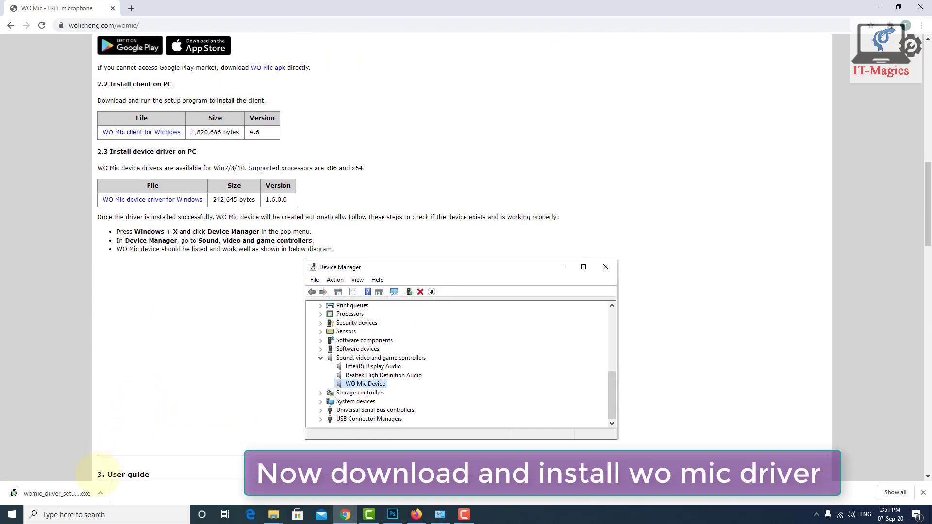
click(100, 494)
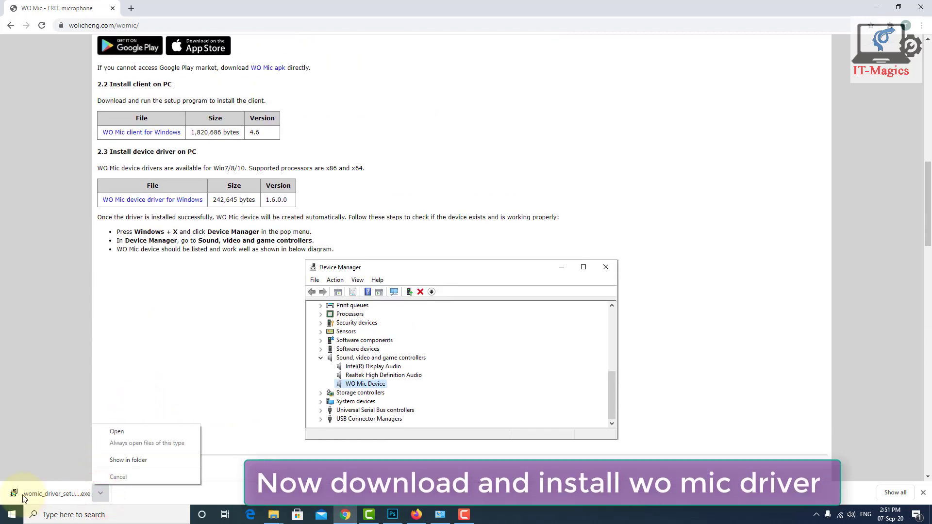
click(127, 432)
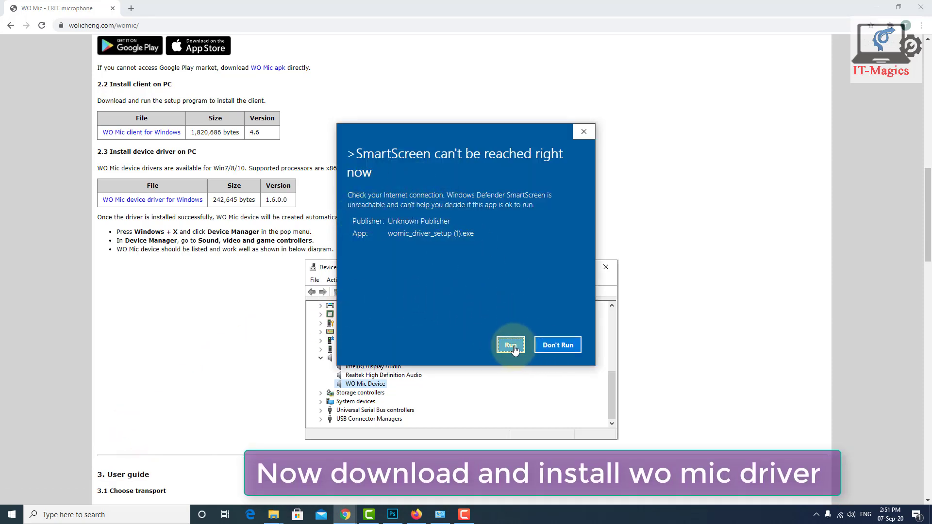
Step: Allow the driver setup past SmartScreen and install the Windows 10 x64 driver as an update
click(511, 346)
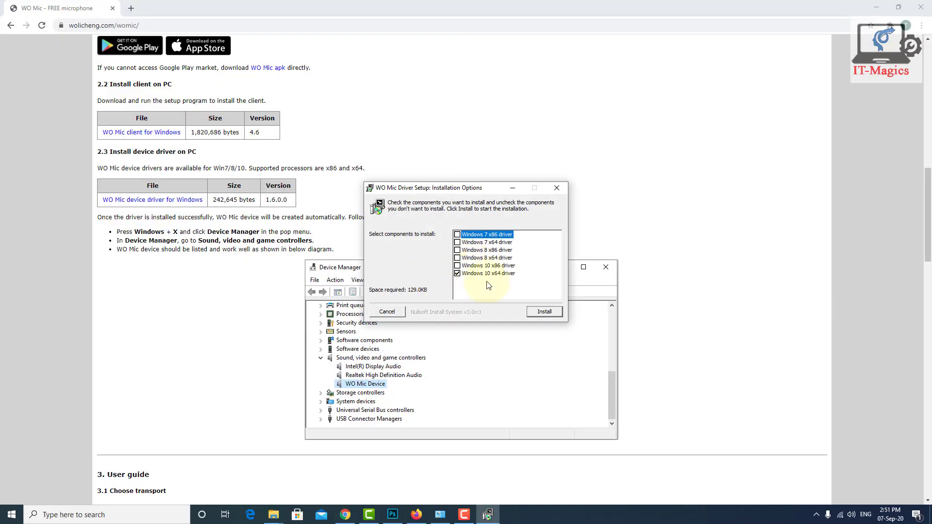
click(534, 284)
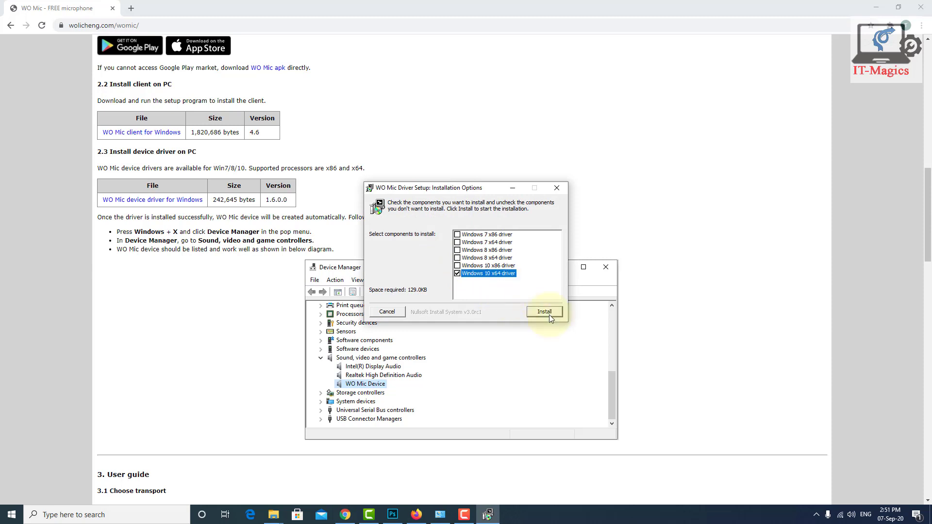
click(549, 314)
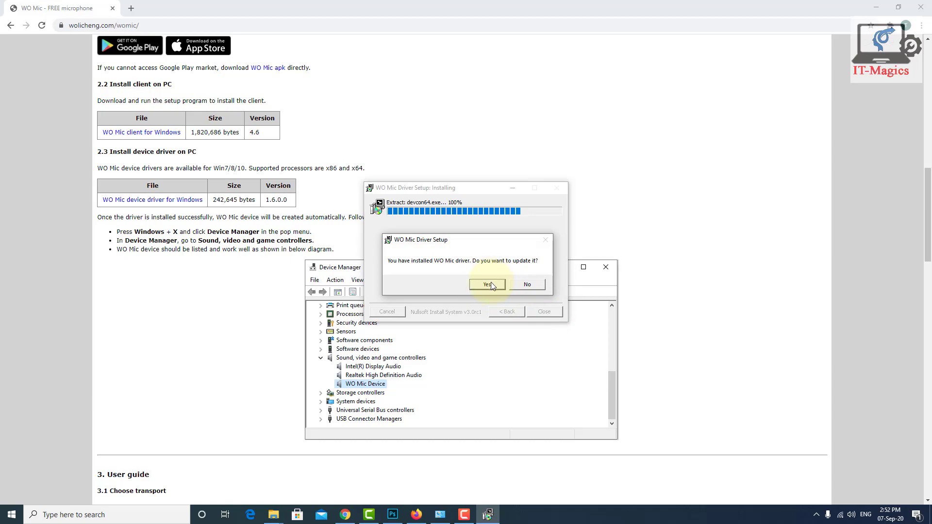
click(487, 284)
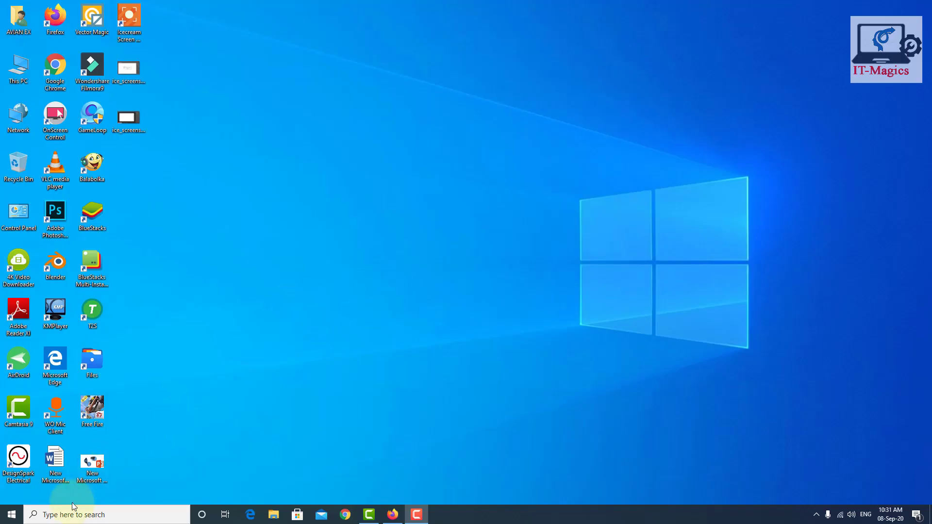
Step: Search for 'w' in Windows search and launch WO Mic Client
click(56, 513)
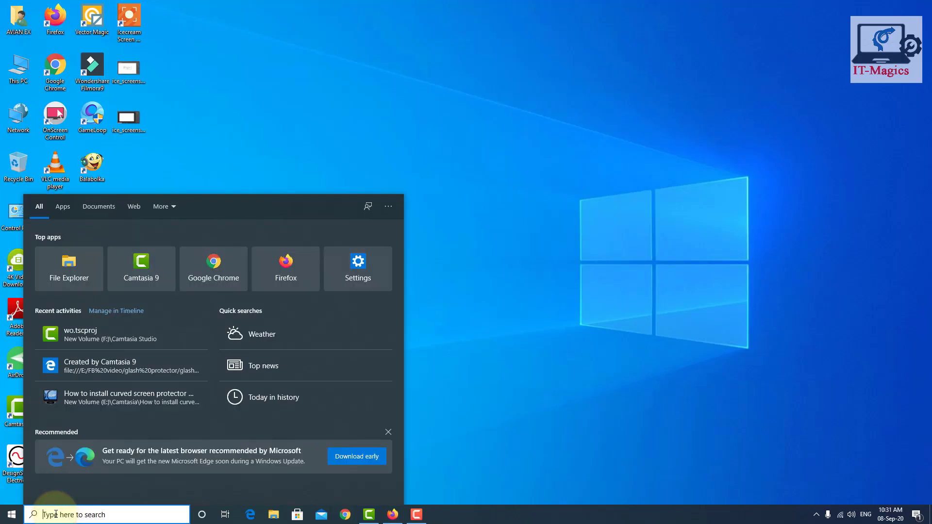
text(wo)
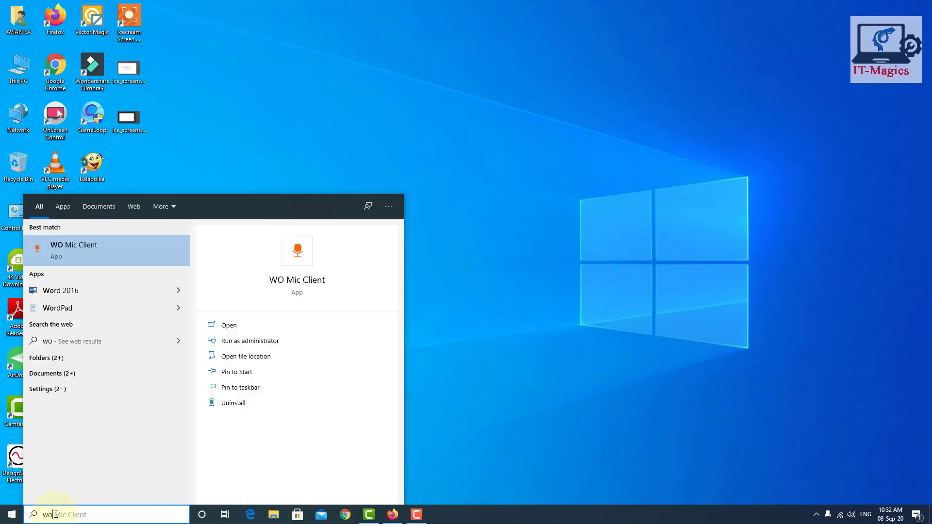
click(101, 254)
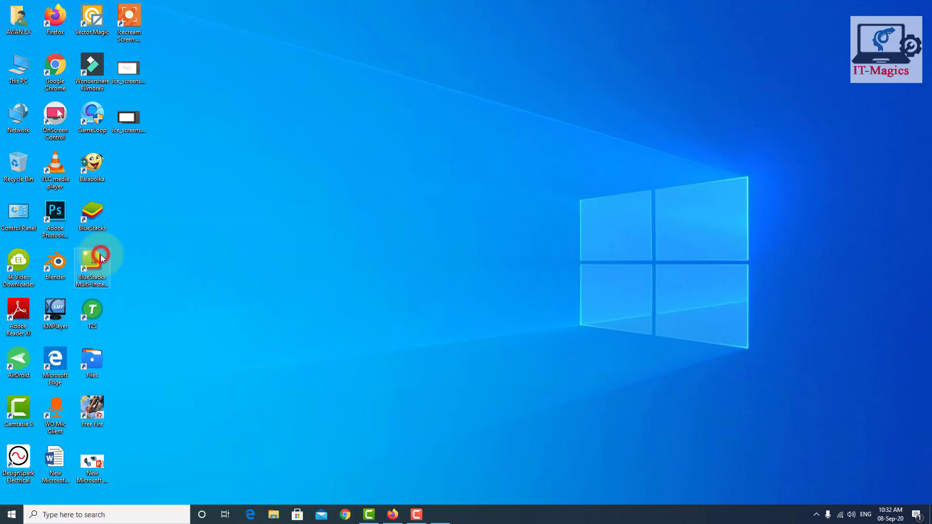
Step: Move the client window to mid-screen and review its Connection choices
drag(340, 108, 329, 217)
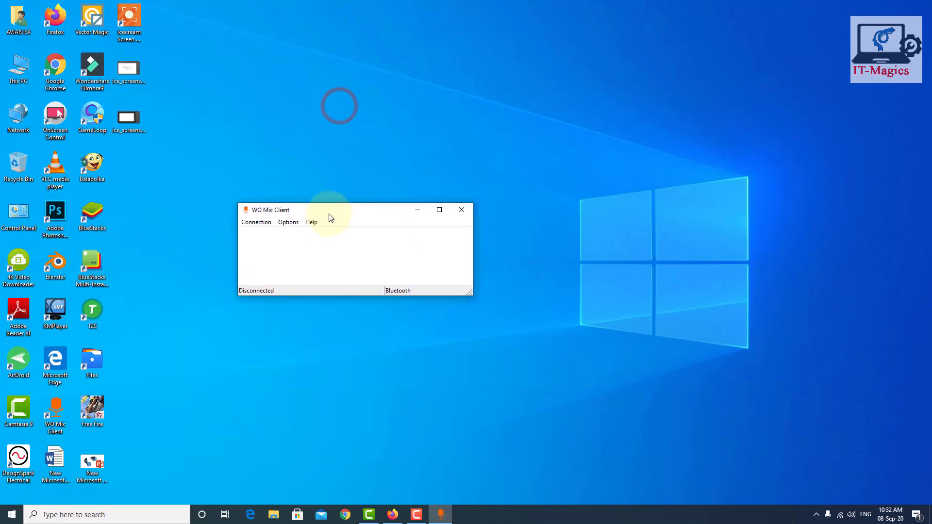
click(265, 228)
click(410, 241)
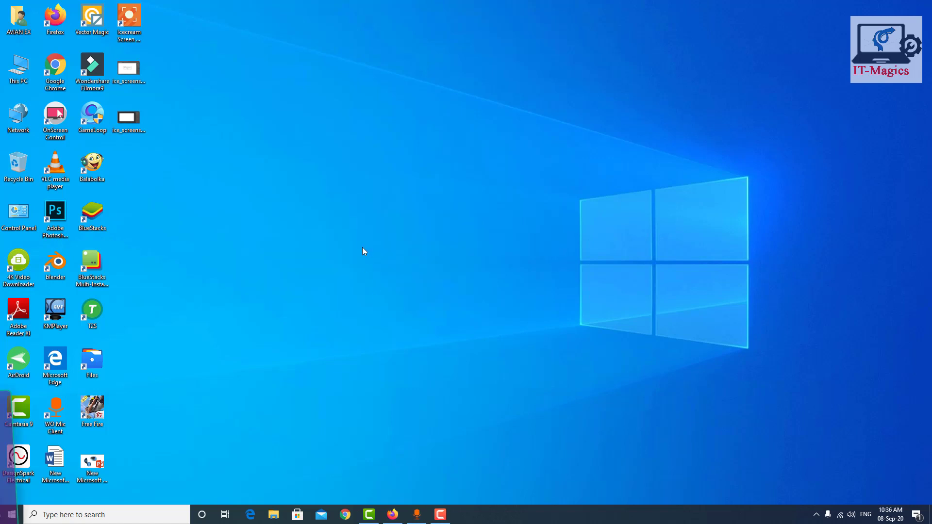
right_click(362, 247)
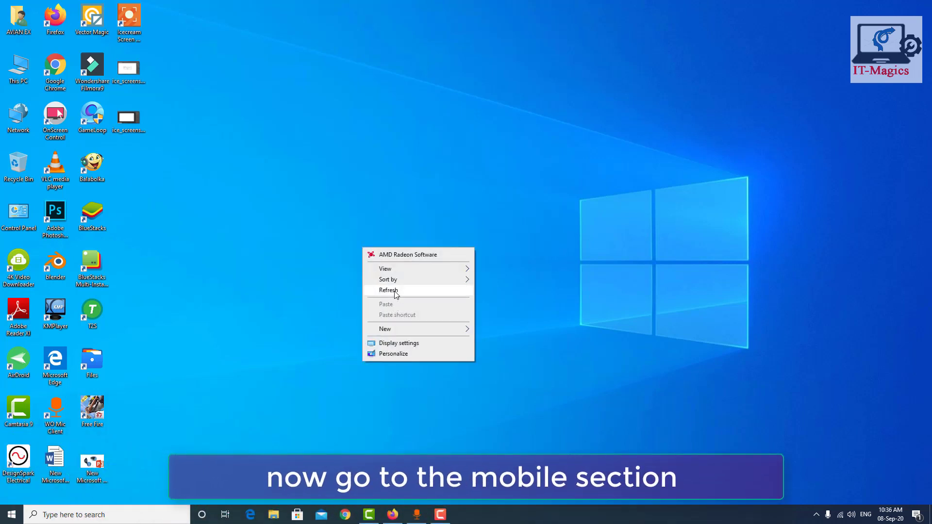
click(395, 291)
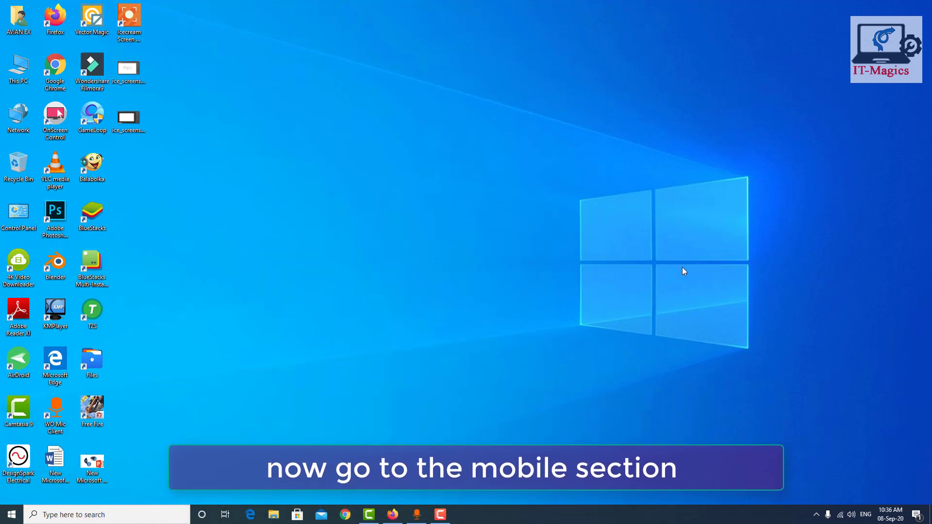
click(817, 514)
click(641, 252)
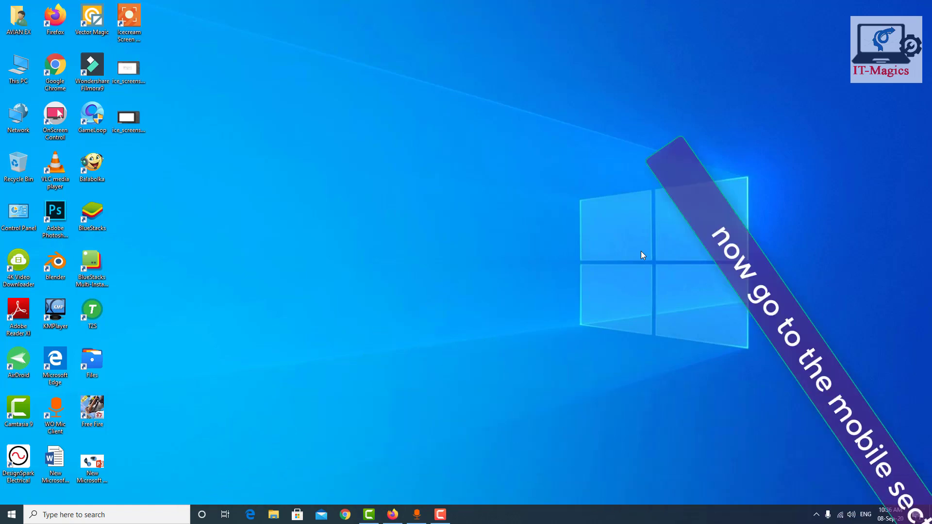
click(12, 514)
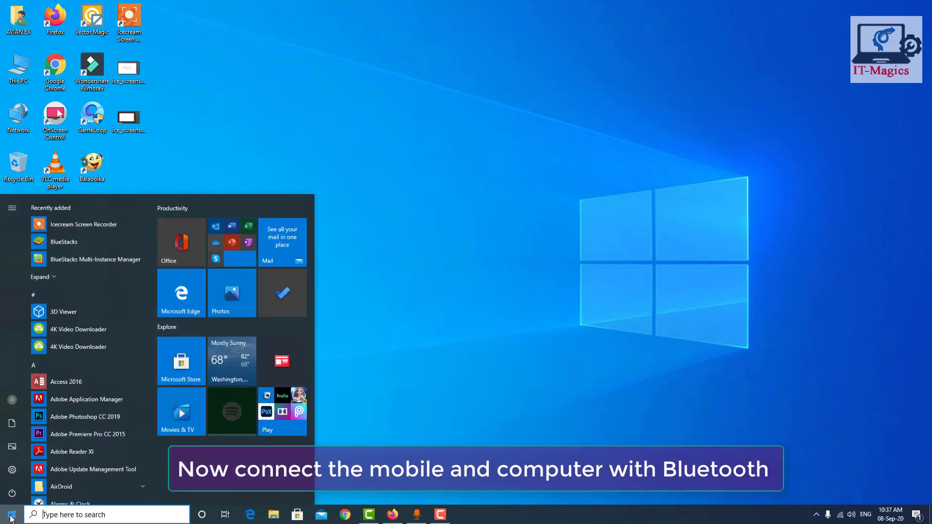
Step: Go to Settings > Devices and choose 'Add Bluetooth or other device'
click(13, 470)
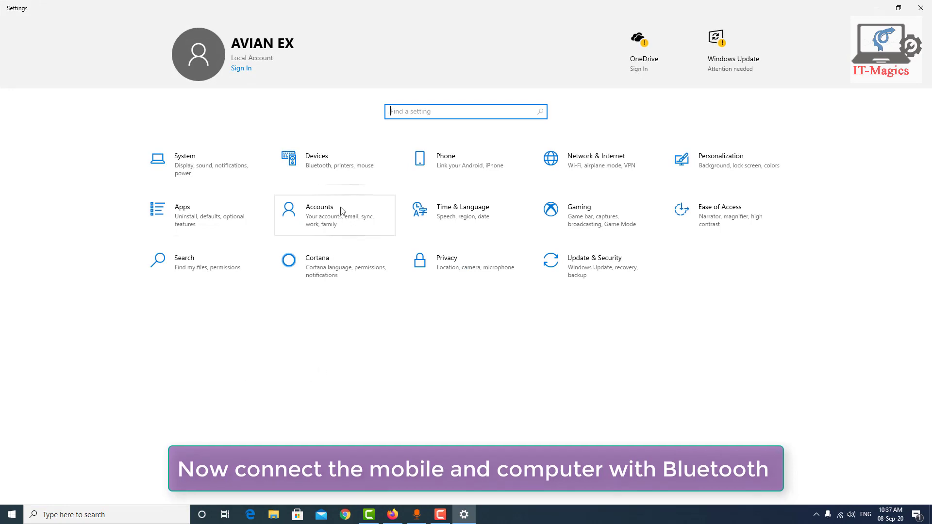
click(336, 166)
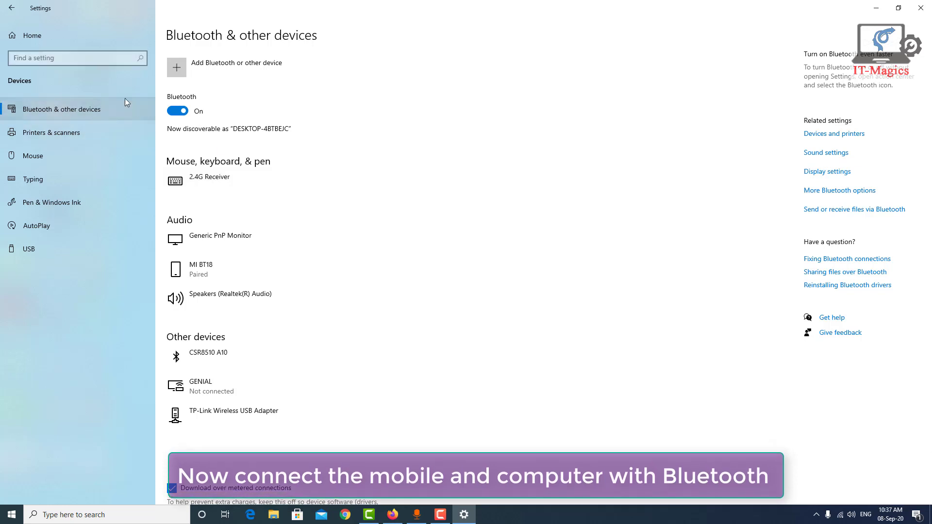
click(179, 72)
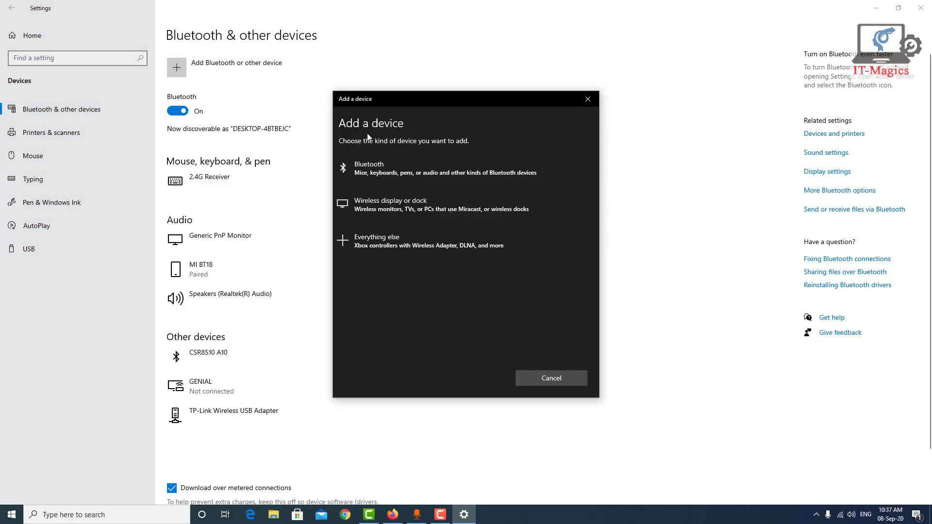
Step: Pair the Mi 9T phone over Bluetooth, confirming the matching PIN
click(421, 176)
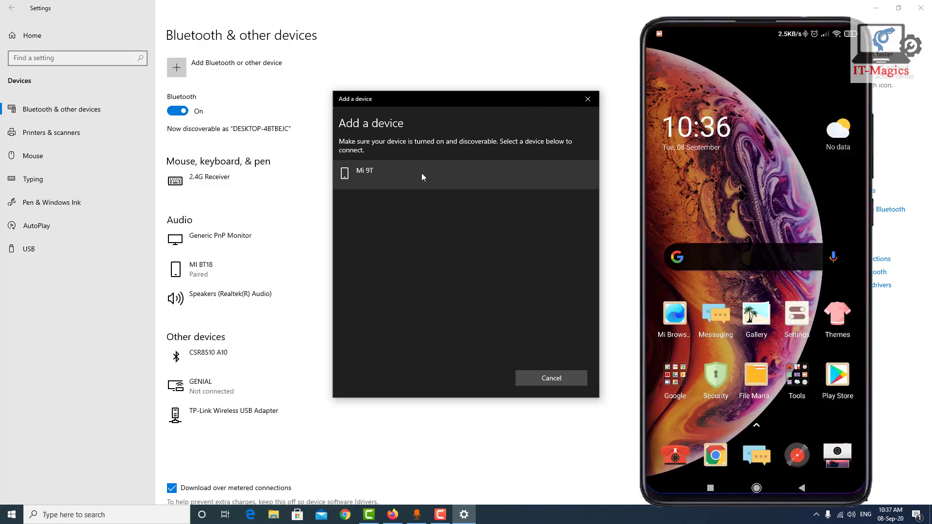
click(423, 176)
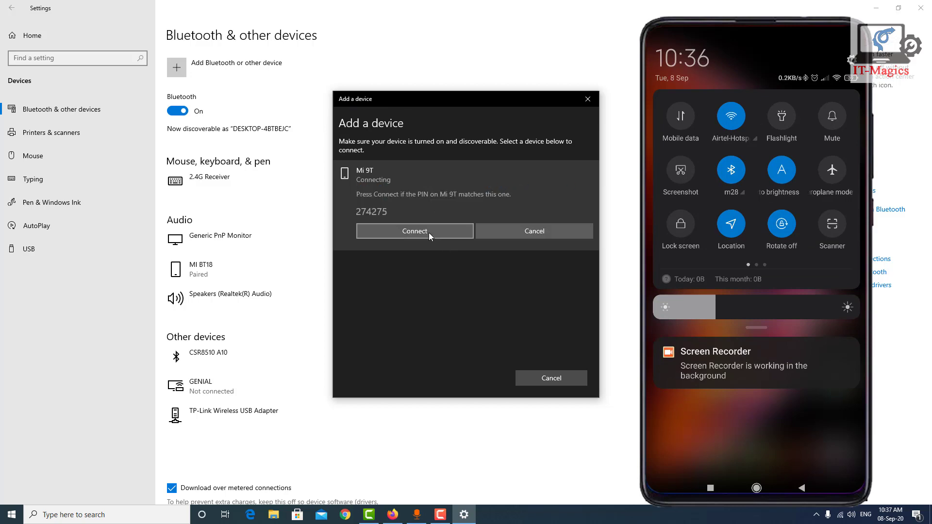
click(429, 232)
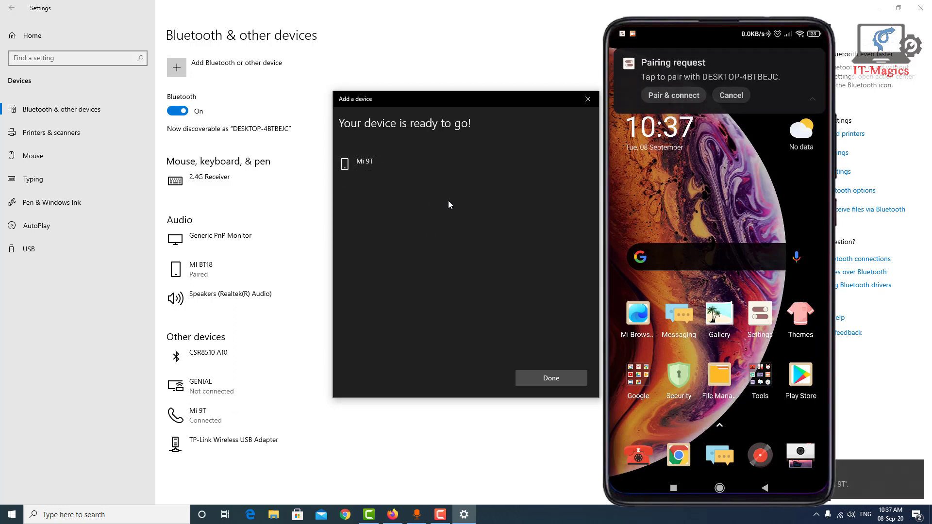
click(562, 381)
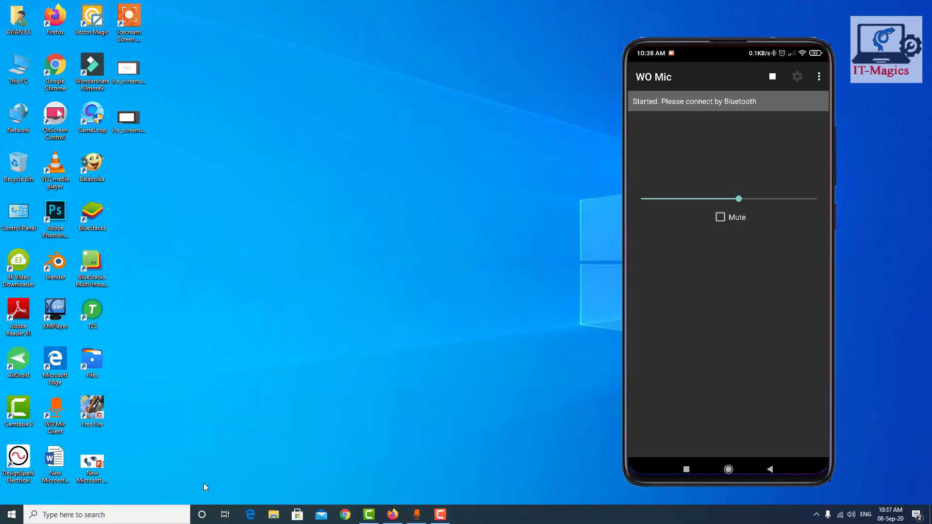
Step: Search 'wo', launch WO Mic Client, and reposition its window on the desktop
click(84, 517)
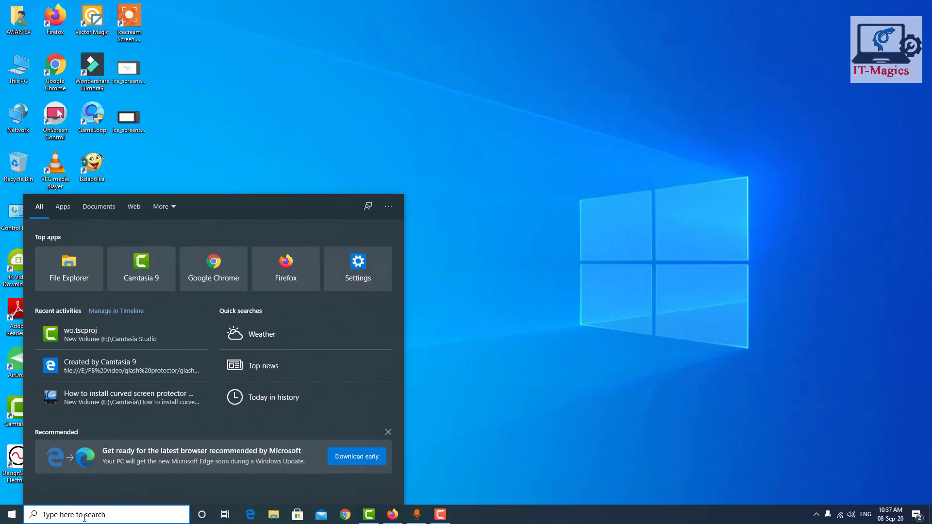
text(wo)
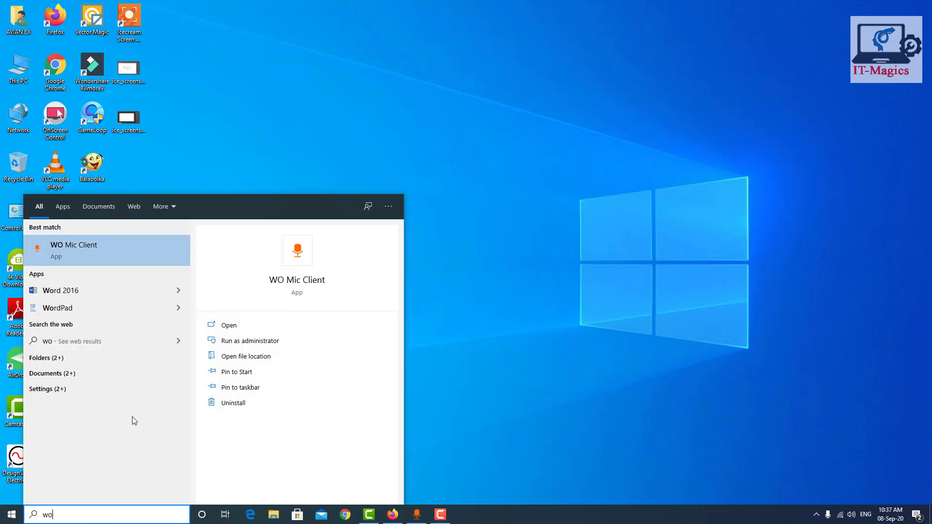
click(117, 252)
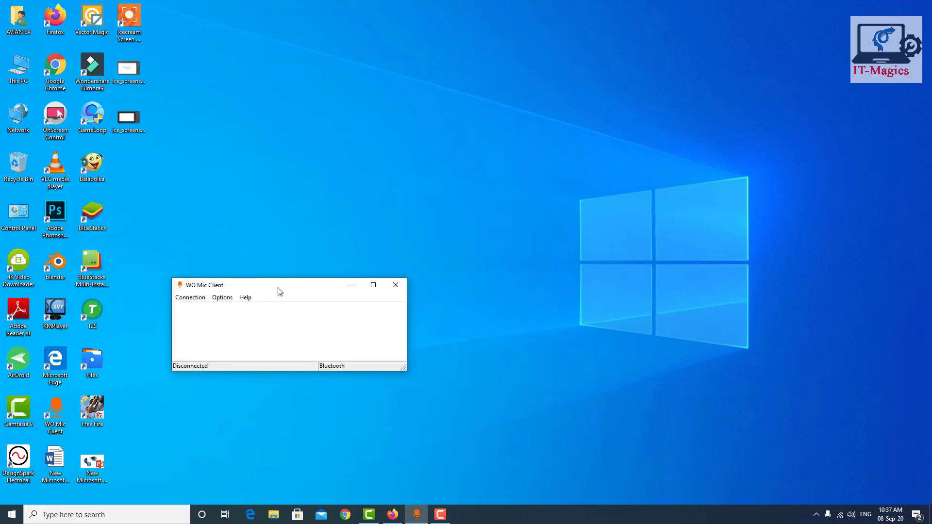
drag(279, 290, 316, 277)
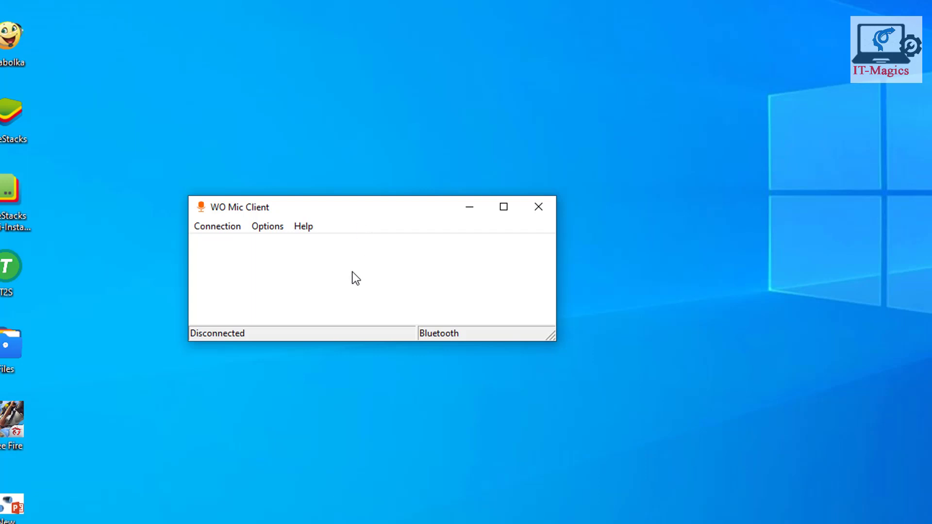
Step: Use Connection > Connect... with Mi 9T as the target Bluetooth device
click(225, 228)
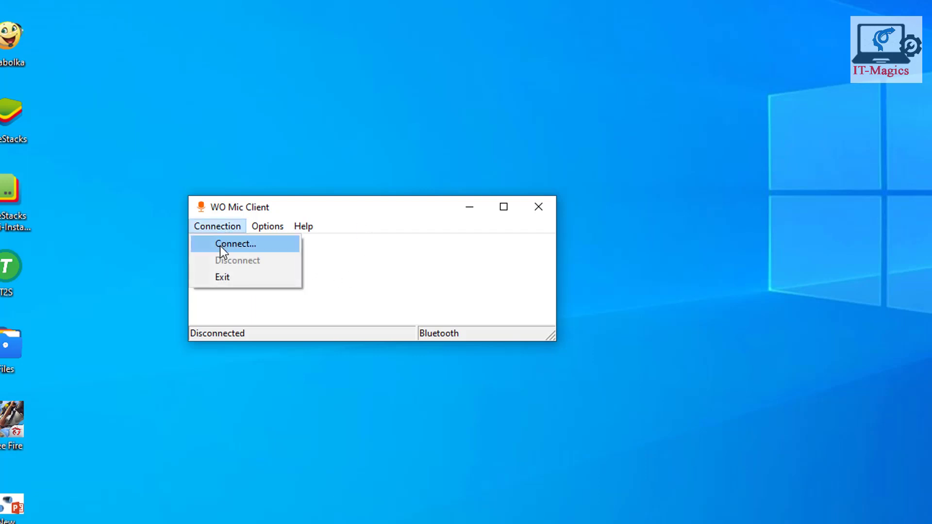
click(220, 244)
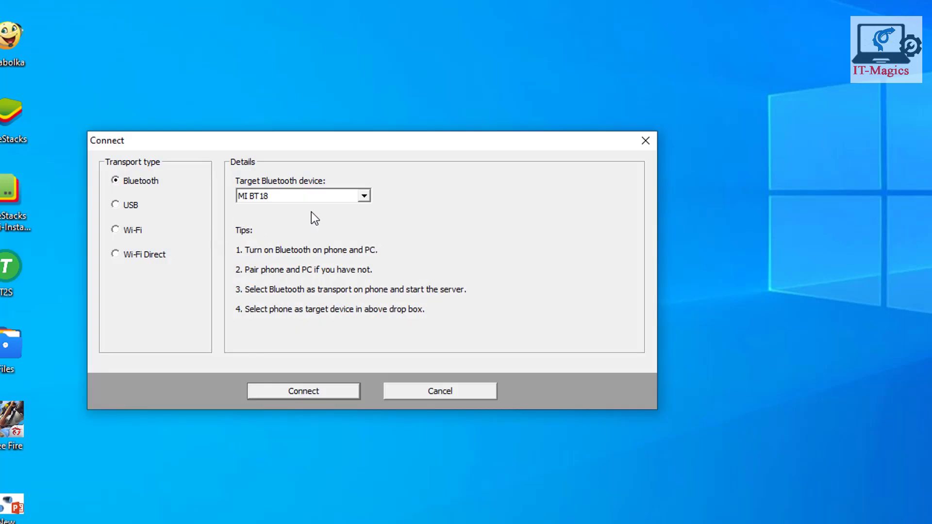
click(322, 200)
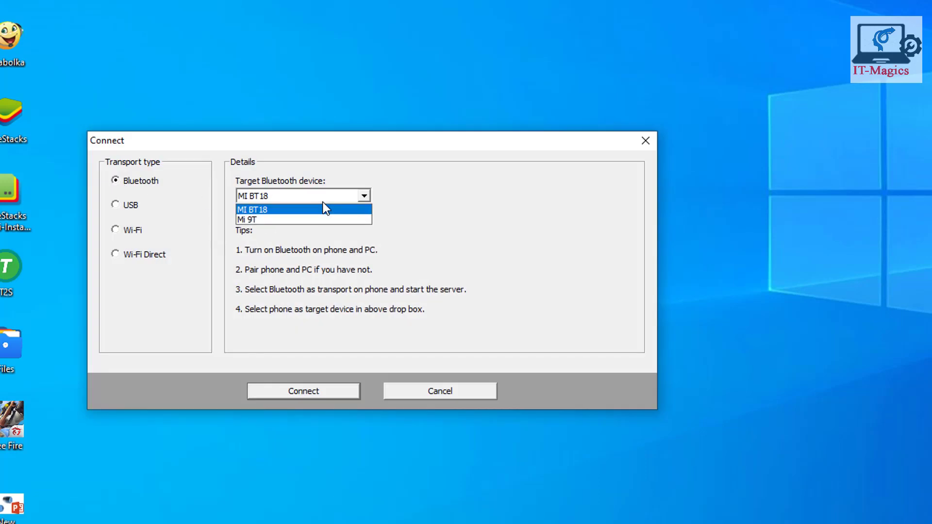
click(342, 200)
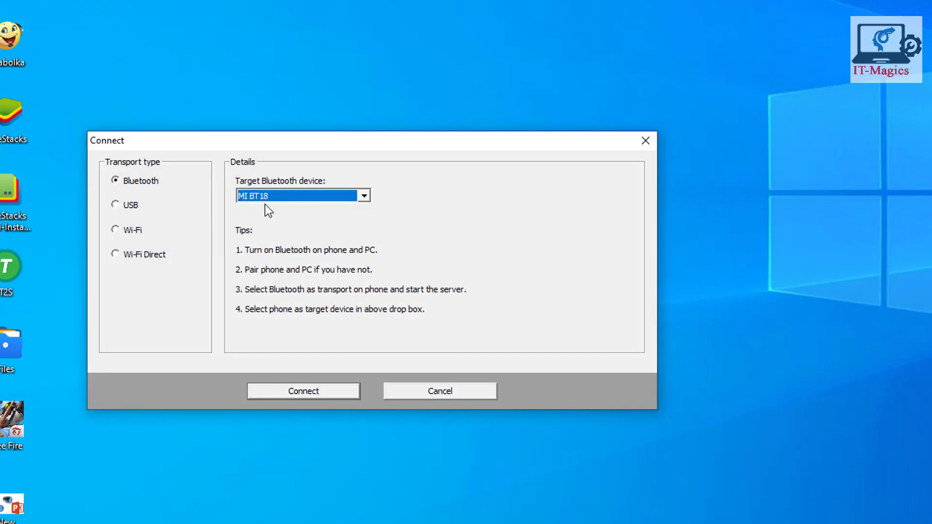
click(336, 200)
click(282, 221)
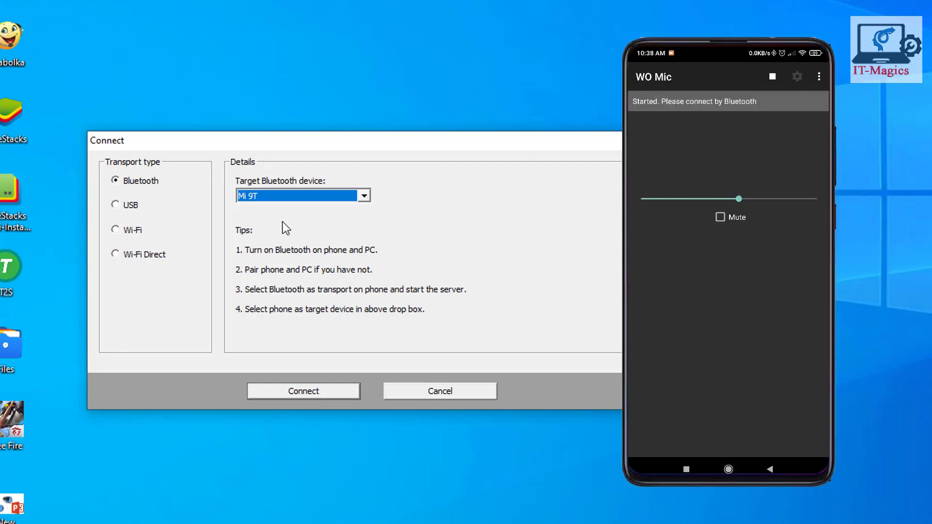
click(299, 390)
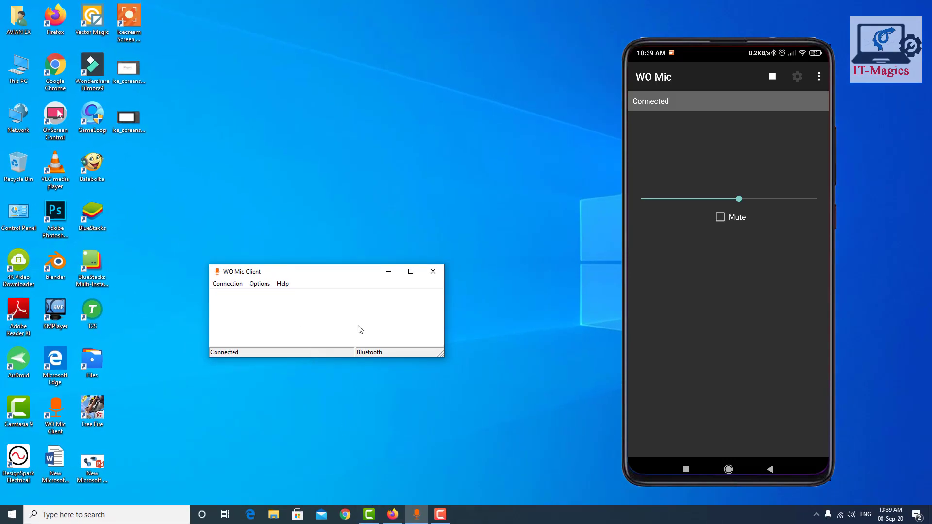
Step: Select Microphone (WO Mic Device) as the source in Camtasia's Voice Narration panel
click(368, 516)
click(368, 517)
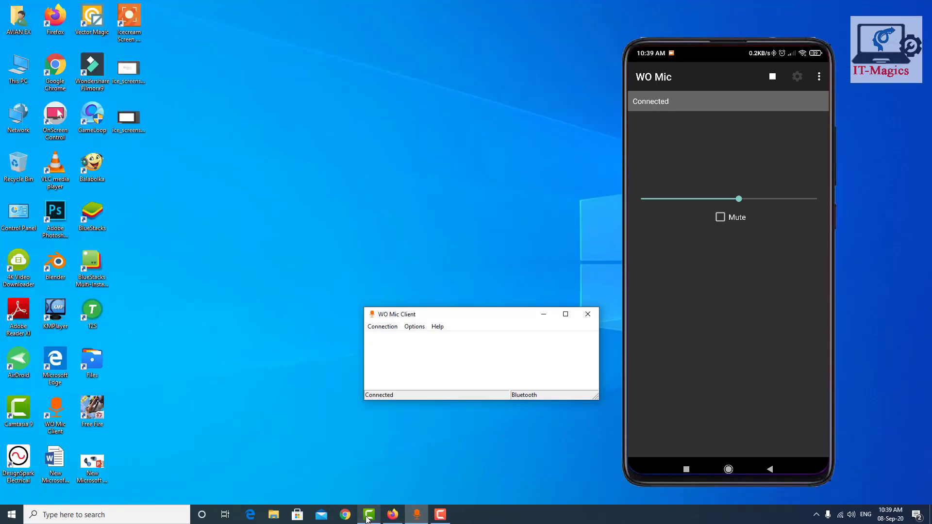
click(368, 517)
click(36, 196)
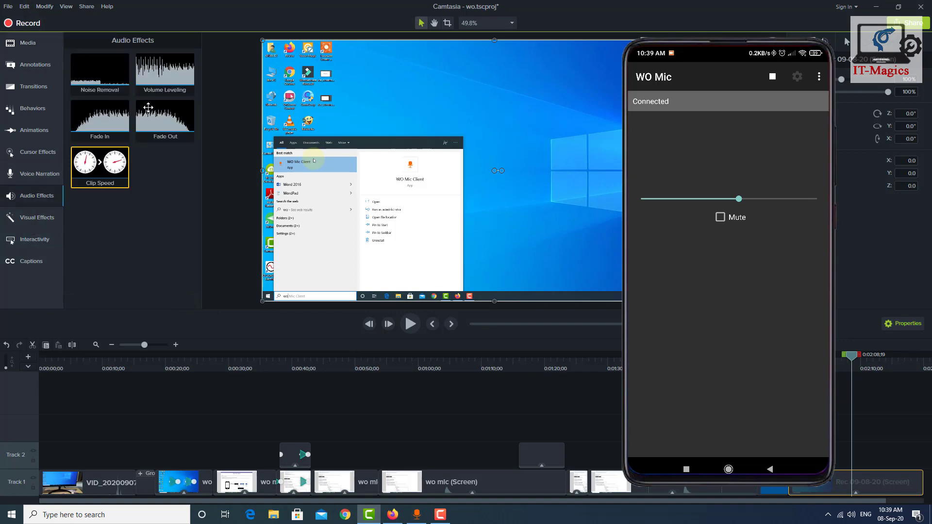
click(39, 173)
click(152, 59)
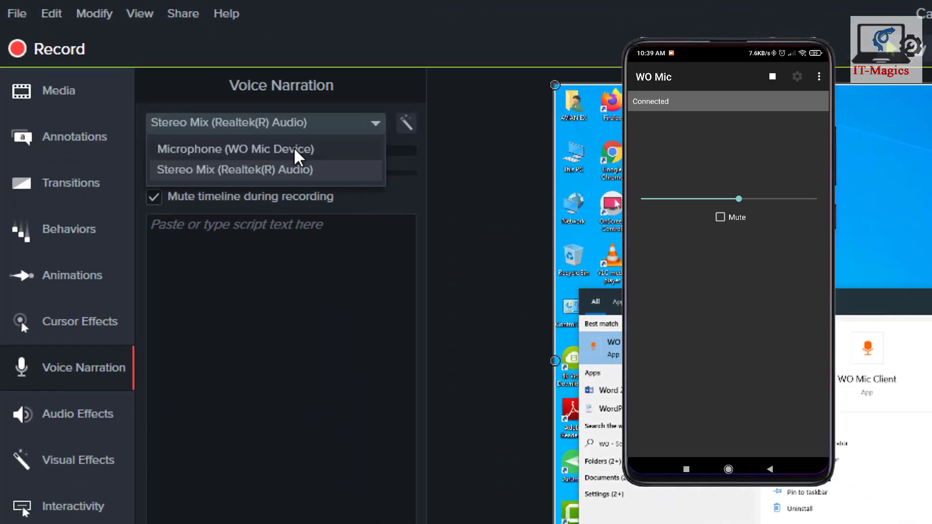
click(225, 150)
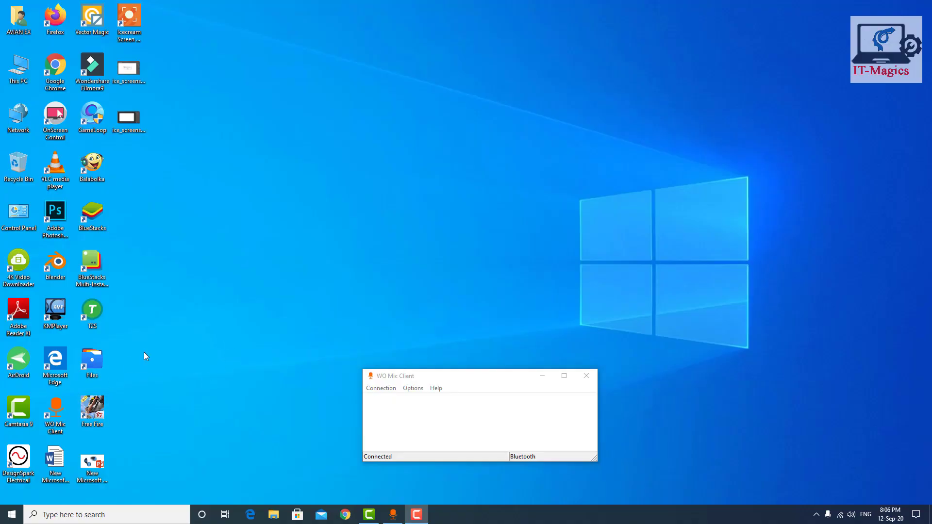
Step: Choose Microphone (WO Mic Device) under Input in Windows System > Sound, then close Settings
click(9, 518)
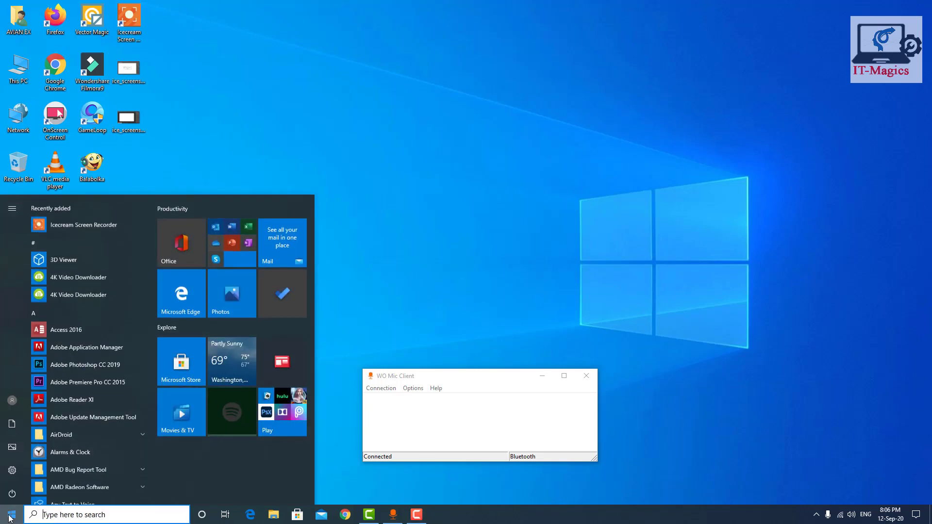
click(14, 472)
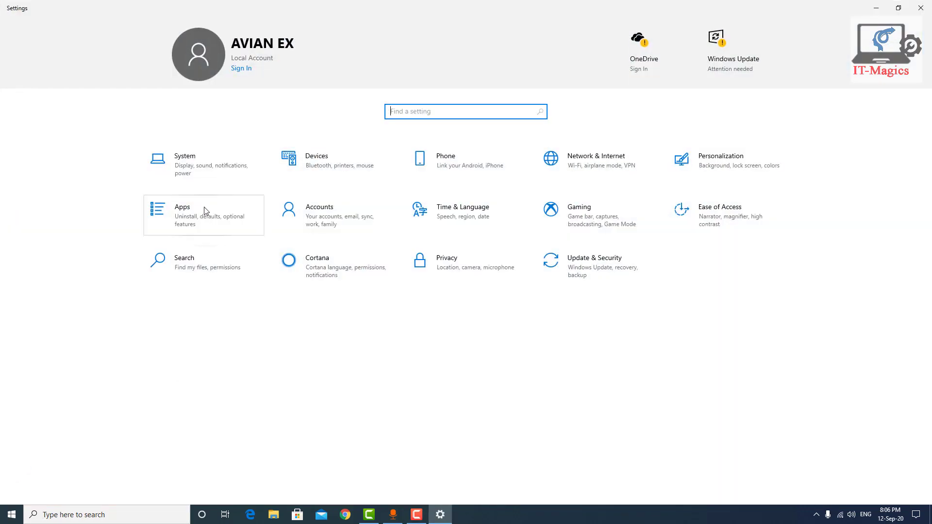
click(206, 169)
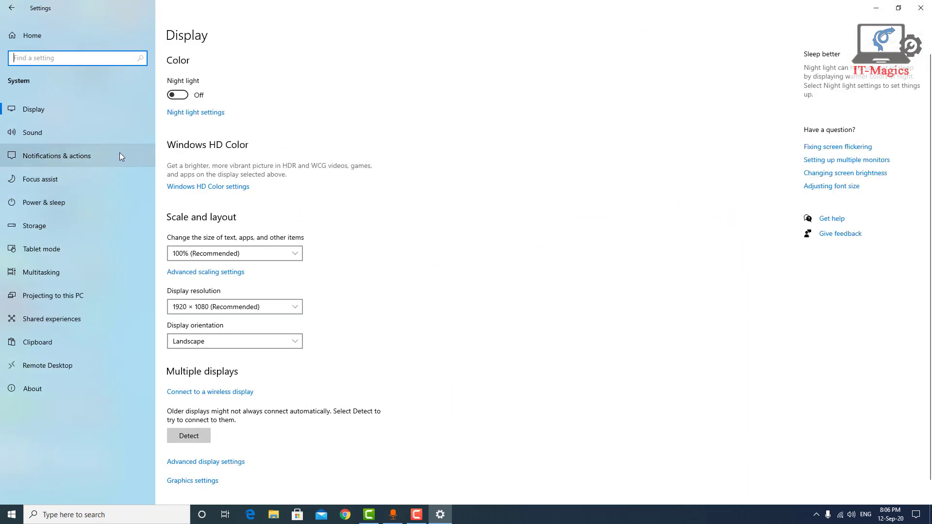
click(91, 130)
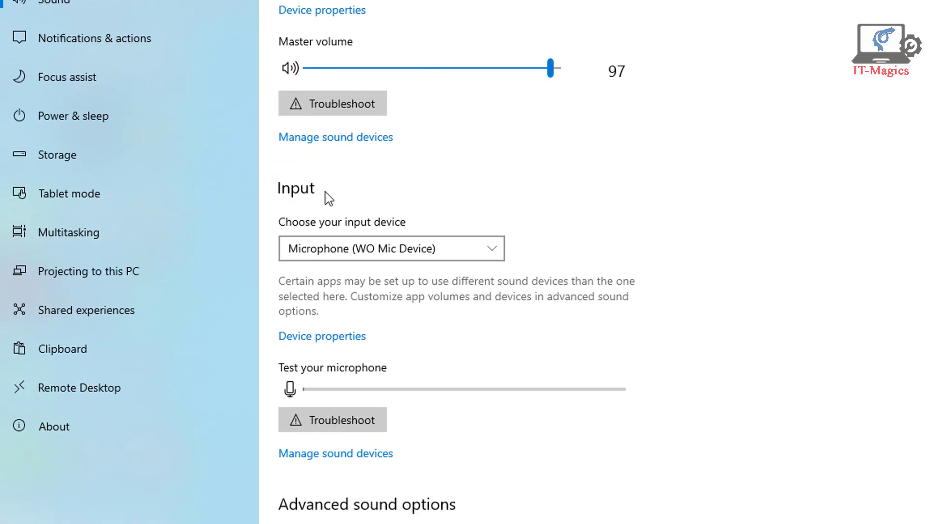
click(470, 254)
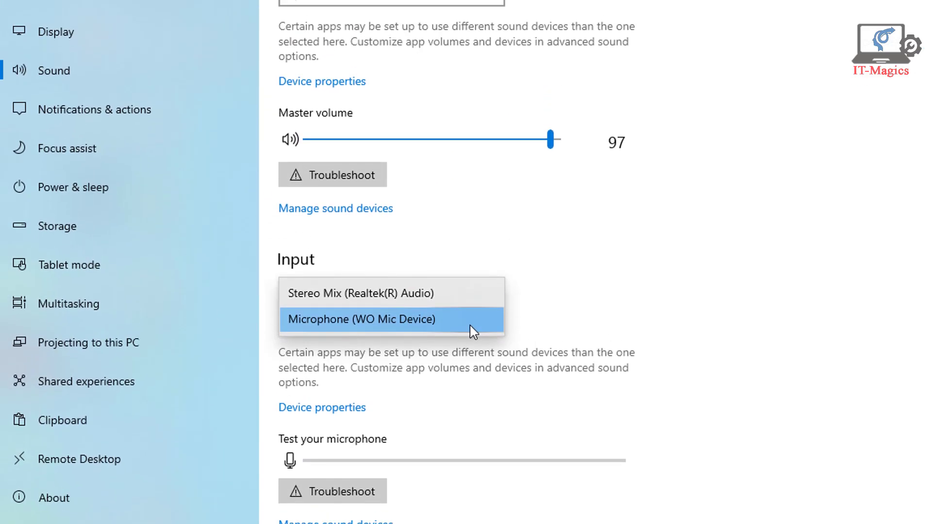
click(469, 279)
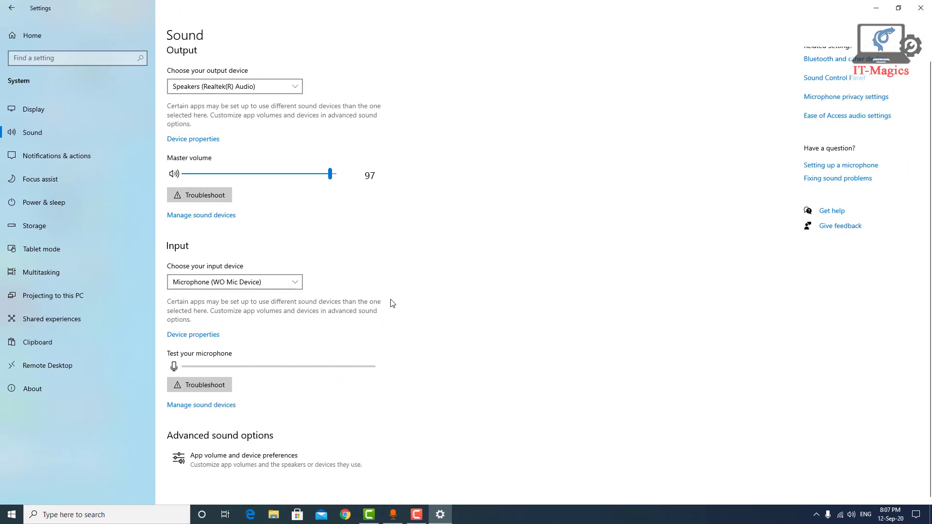
click(922, 9)
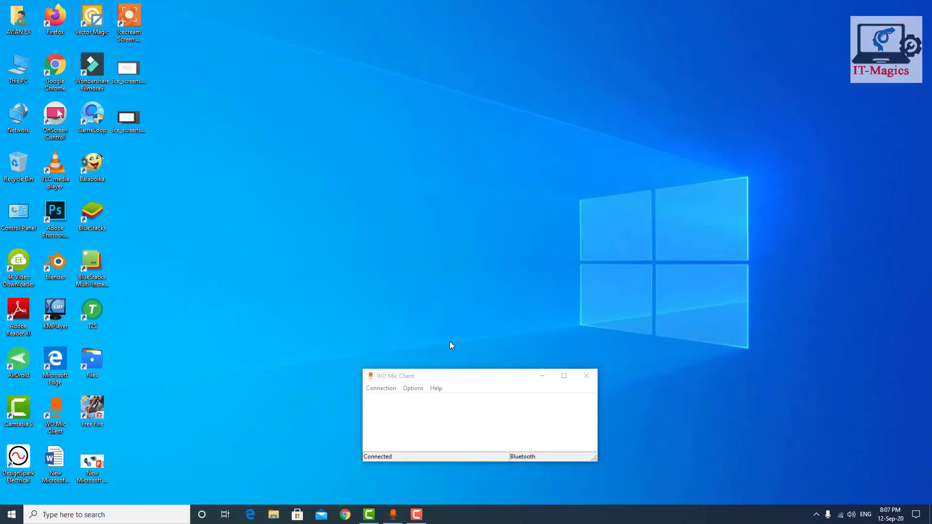